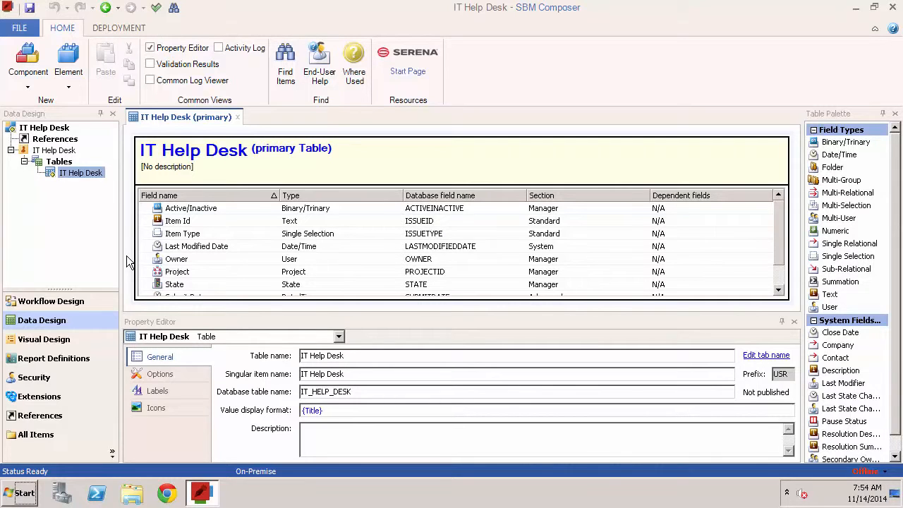
Step: Inspect the properties of the existing fields in the IT Help Desk table
{"action": "left_click", "coordinate": [145, 259]}
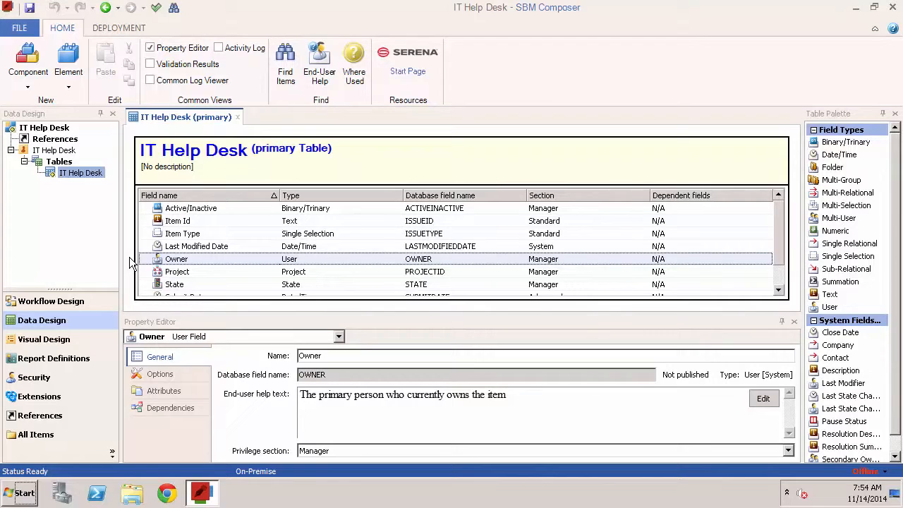
{"action": "left_click", "coordinate": [173, 235]}
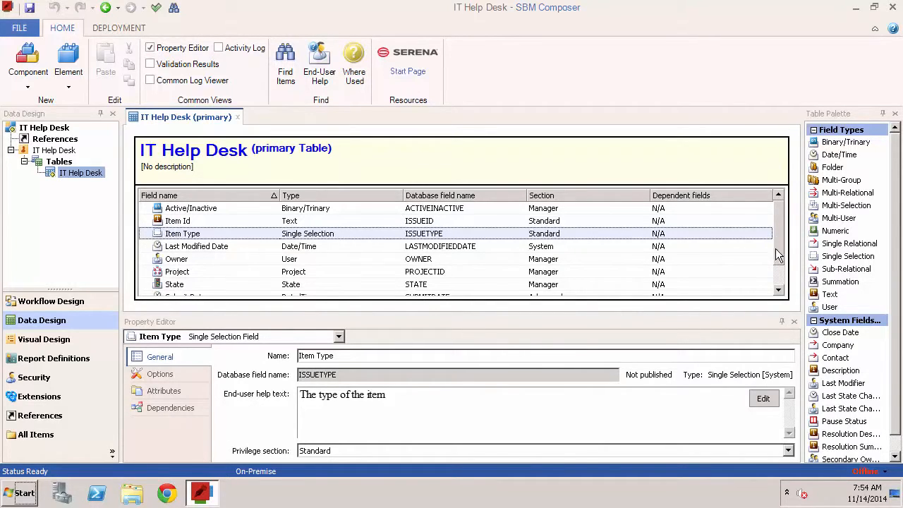
{"action": "left_click_drag", "start_coordinate": [778, 256], "coordinate": [777, 276]}
{"action": "left_click", "coordinate": [195, 261]}
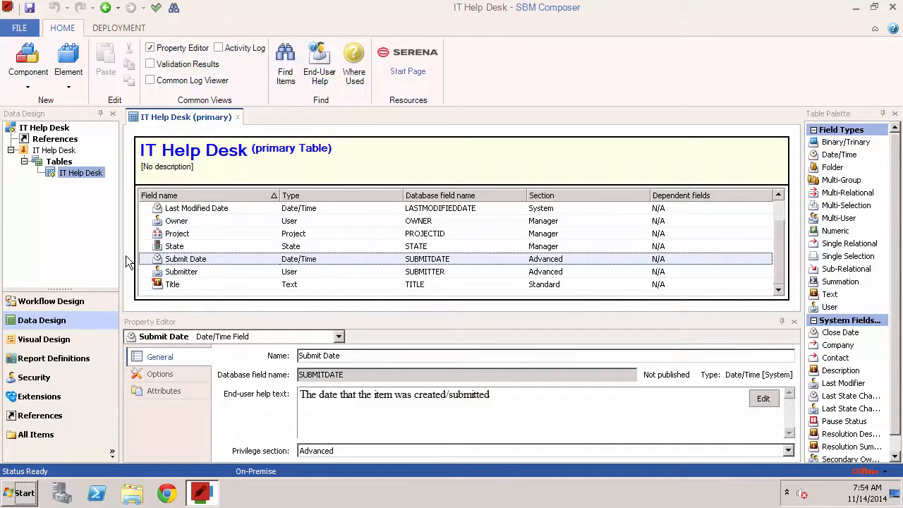
{"action": "left_click", "coordinate": [173, 285]}
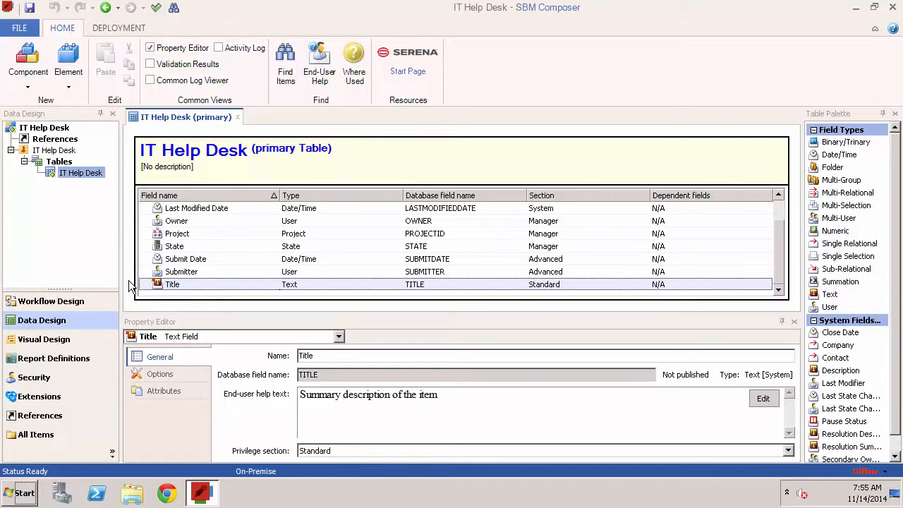
{"action": "left_click", "coordinate": [130, 286]}
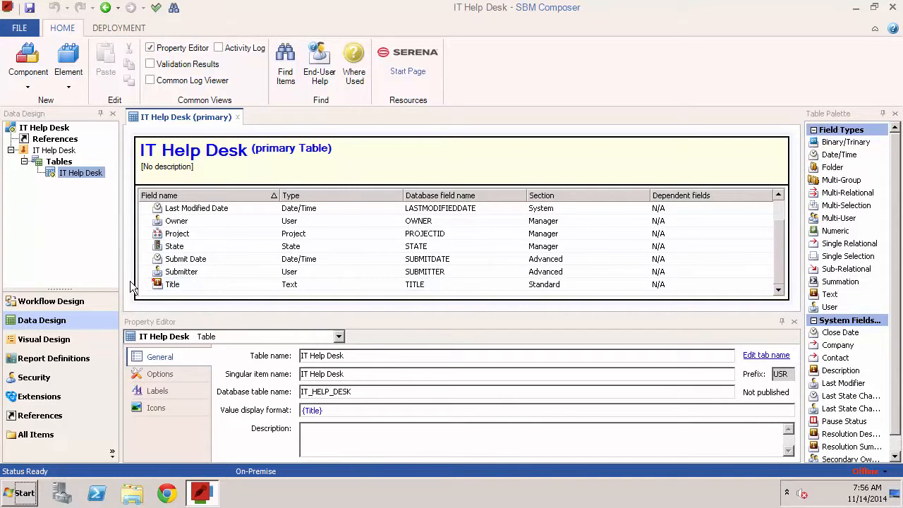
Step: Add a Single Selection field to the IT Help Desk table and name it Priority
{"action": "left_click_drag", "start_coordinate": [844, 256], "coordinate": [377, 264]}
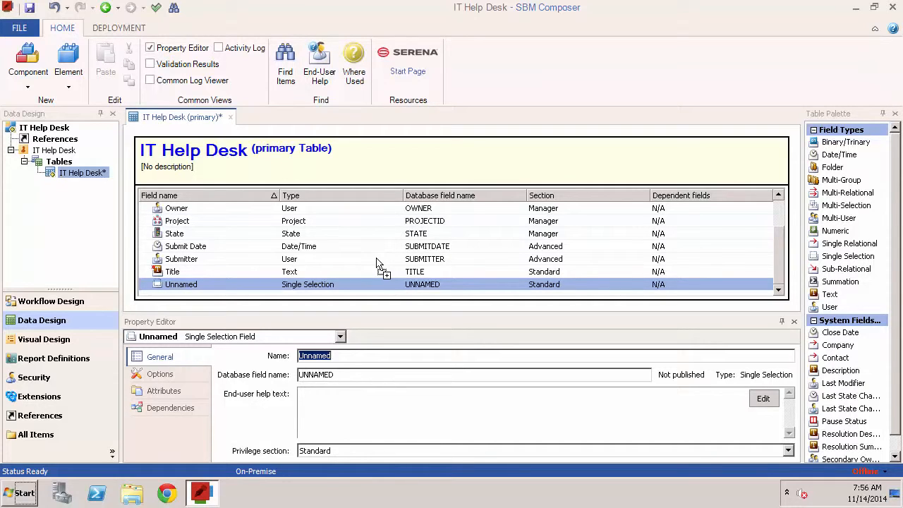
{"action": "double_click", "coordinate": [352, 358]}
{"action": "type", "text": "Priority"}
Step: Add the values High, Medium and Low to the Priority field's options
{"action": "left_click", "coordinate": [193, 371]}
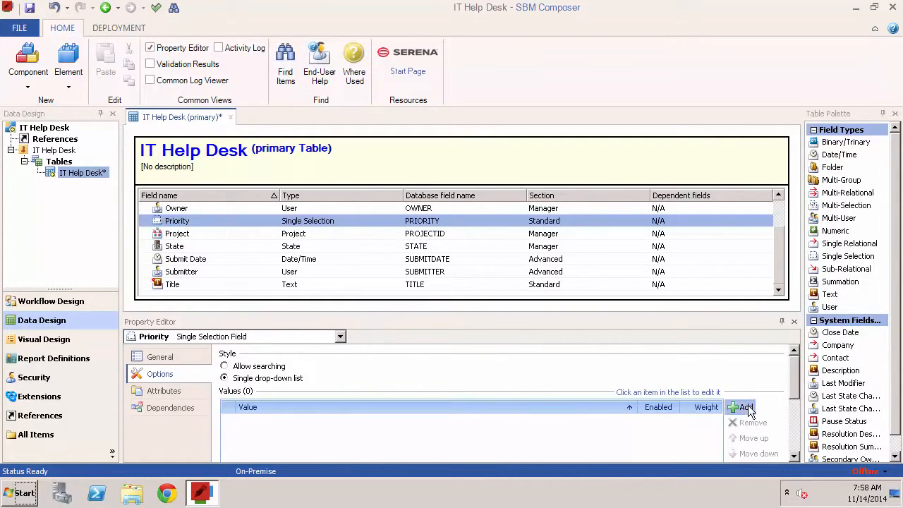
{"action": "left_click", "coordinate": [744, 408]}
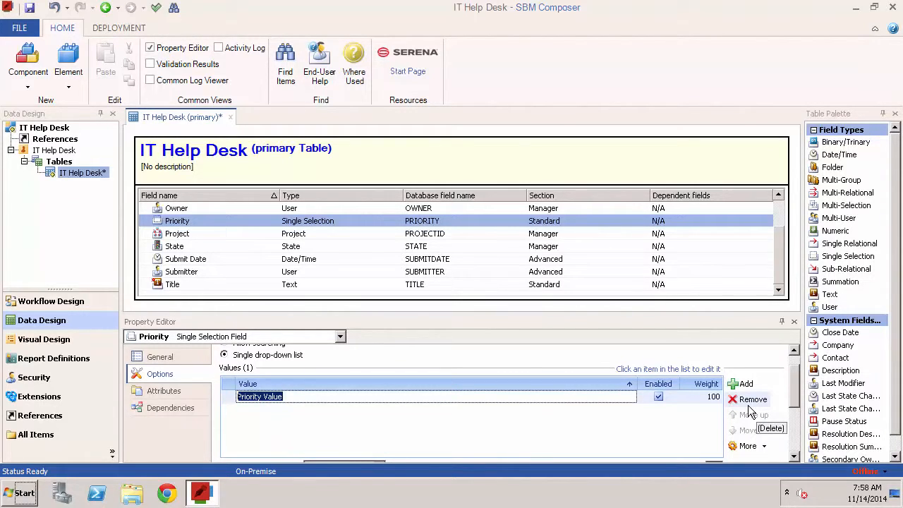
{"action": "type", "text": "High"}
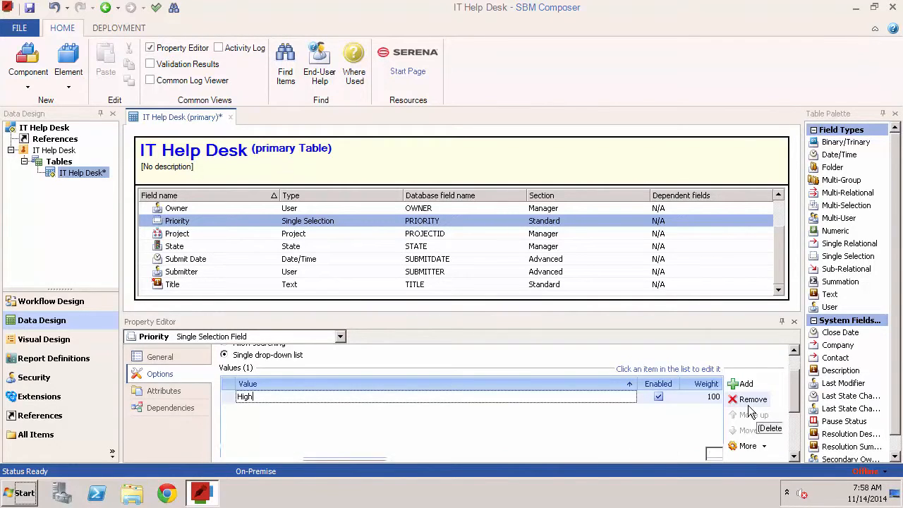
{"action": "key", "text": "Return"}
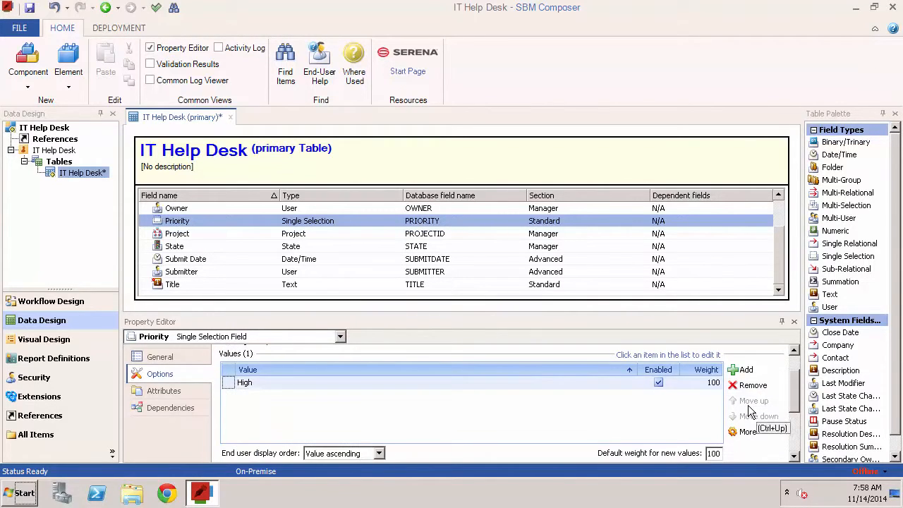
{"action": "left_click", "coordinate": [749, 370]}
{"action": "type", "text": "Medium"}
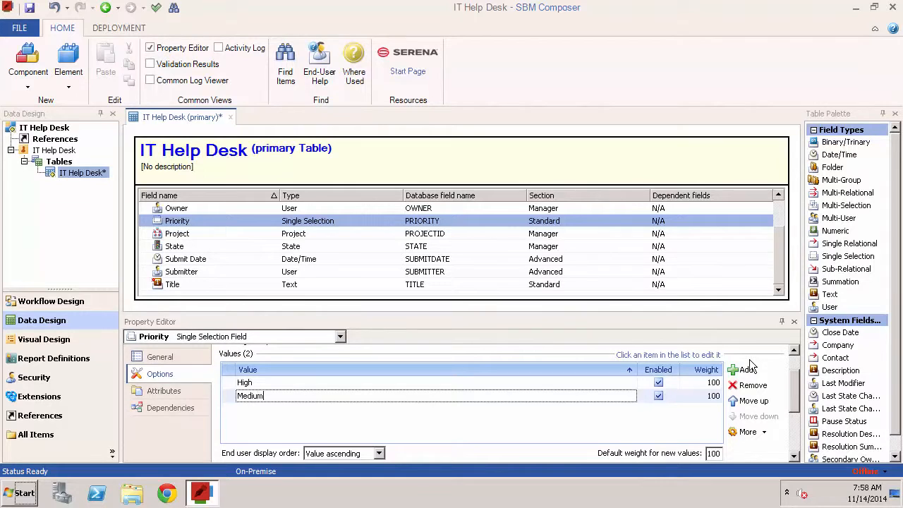
{"action": "key", "text": "Return"}
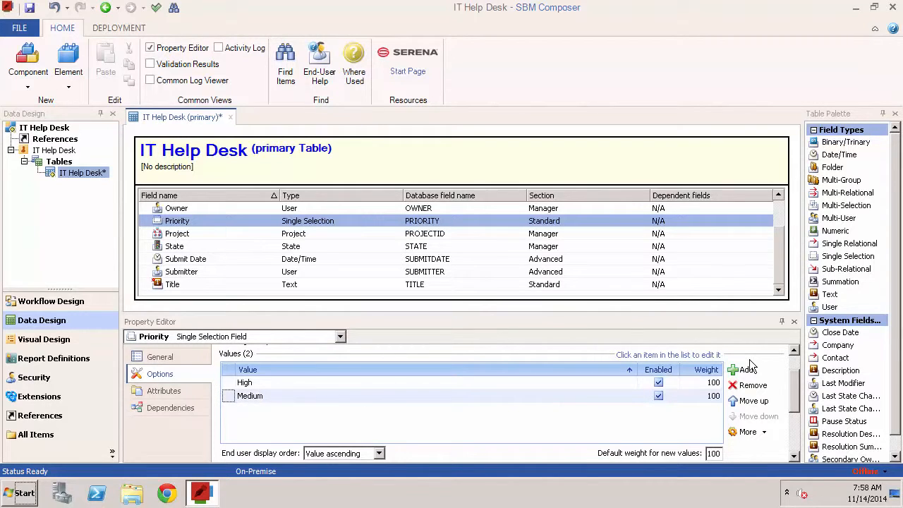
{"action": "left_click", "coordinate": [747, 371]}
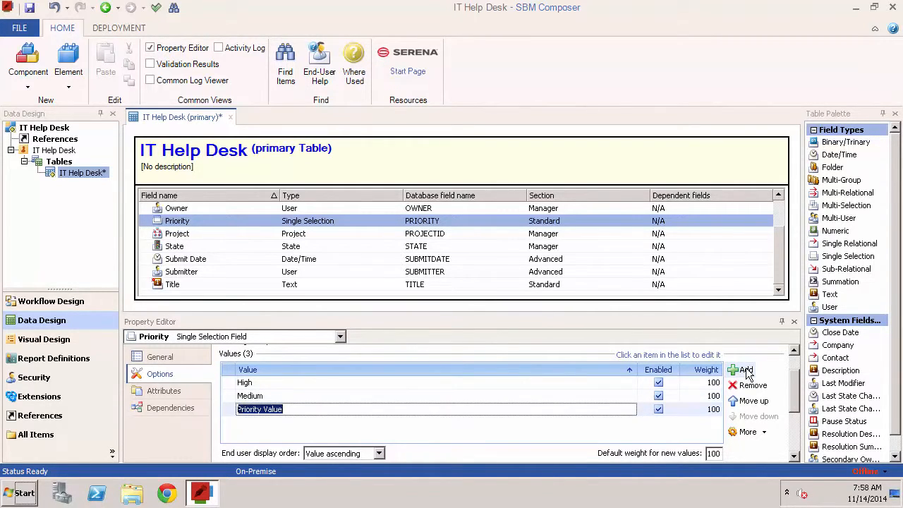
{"action": "type", "text": "Low"}
{"action": "key", "text": "Return"}
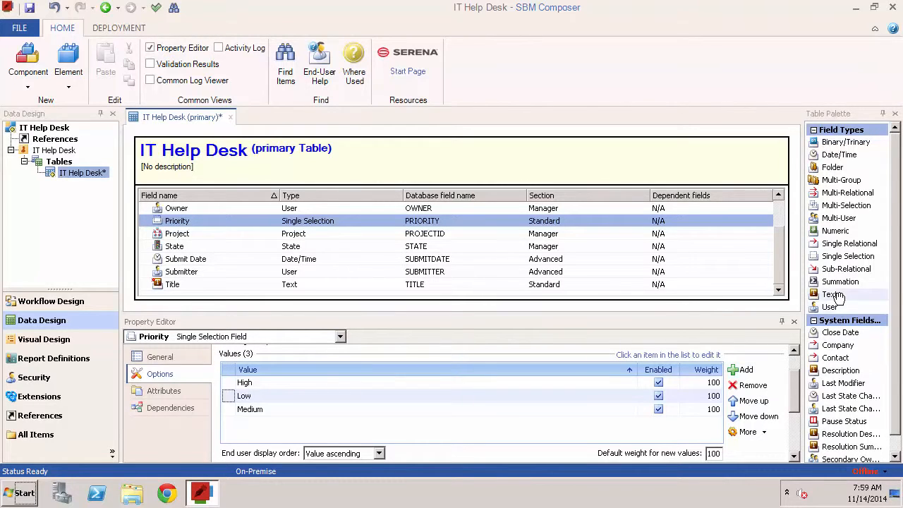
Step: Add a Text field to the table and name it Description, keeping the Standard privilege section
{"action": "left_click_drag", "start_coordinate": [830, 294], "coordinate": [480, 268]}
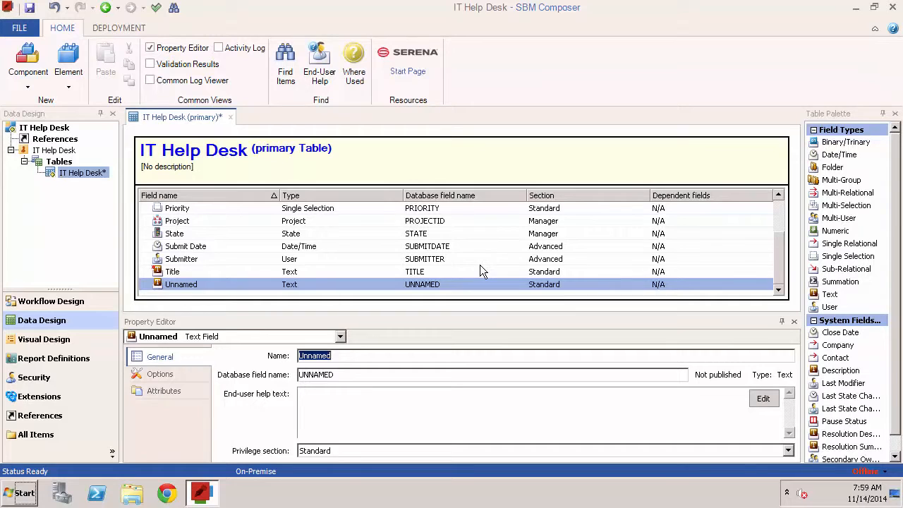
{"action": "type", "text": "D"}
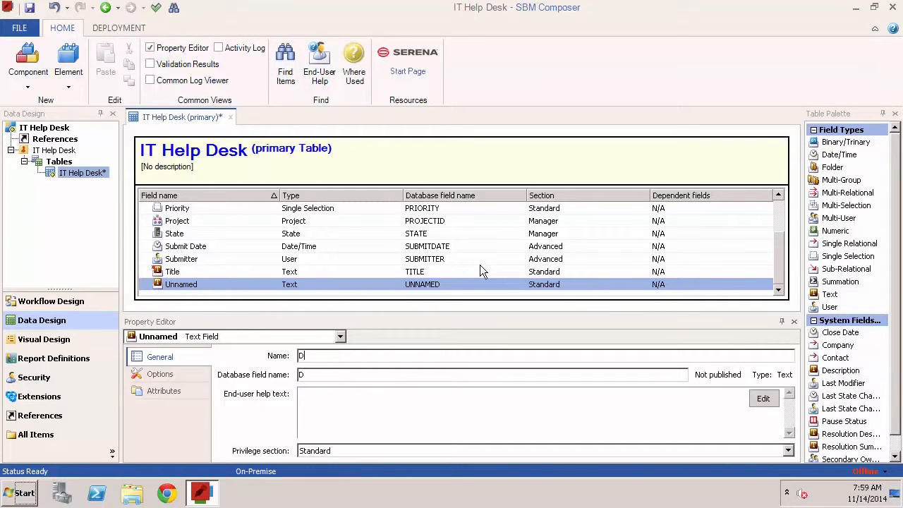
{"action": "type", "text": "escription"}
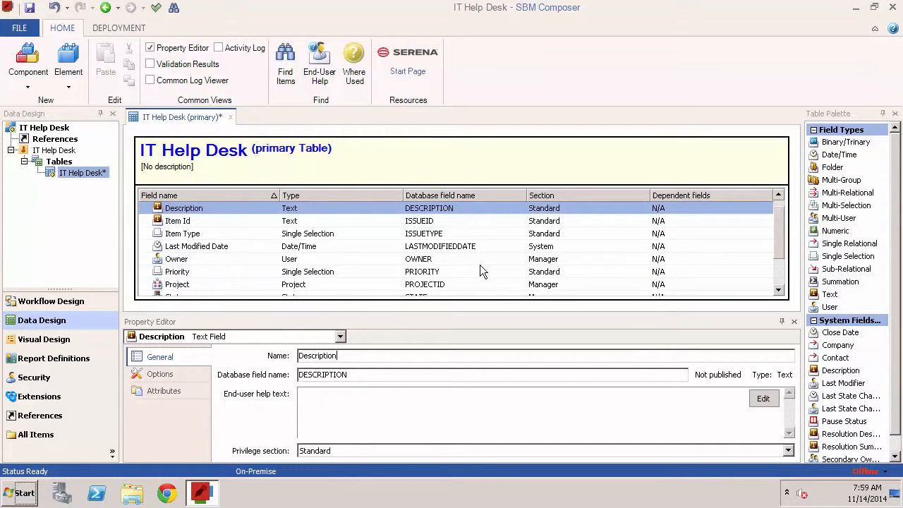
{"action": "left_click", "coordinate": [463, 448]}
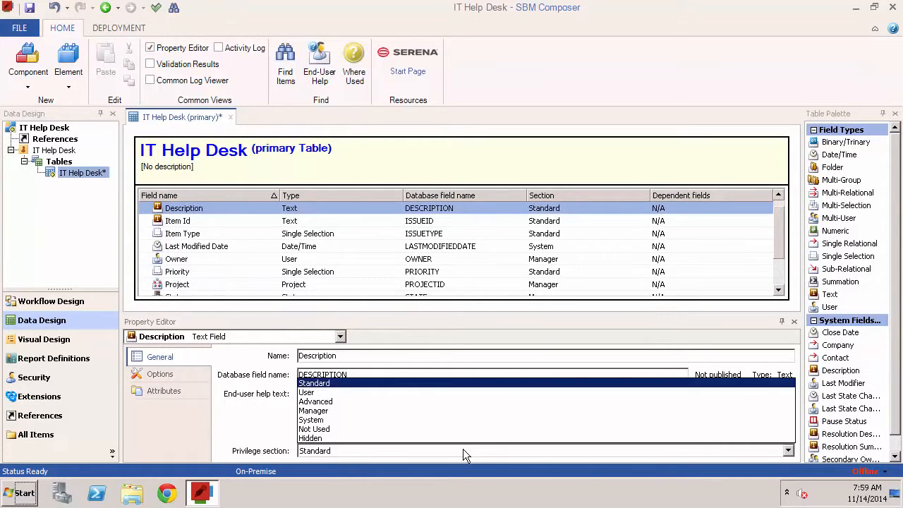
{"action": "left_click", "coordinate": [463, 449]}
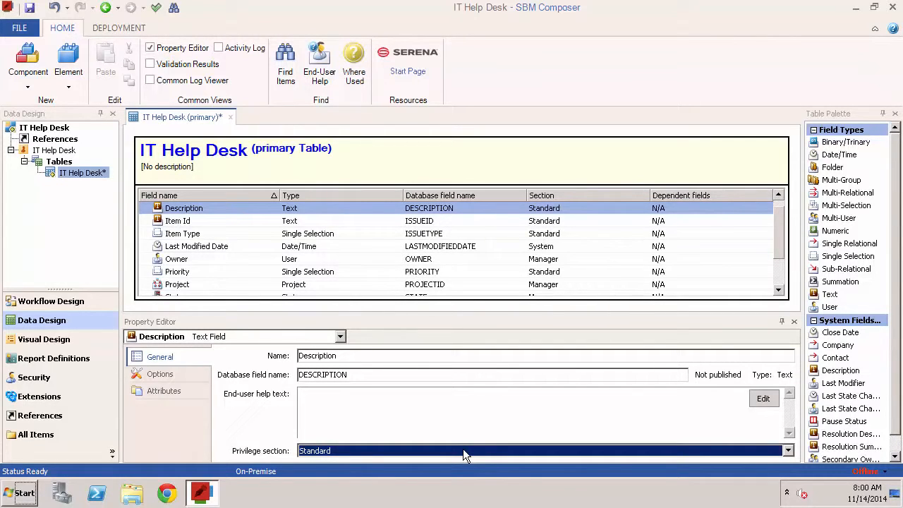
Step: Try the Journal and Fixed length styles for the Description field, switching back to Memo
{"action": "left_click", "coordinate": [162, 374]}
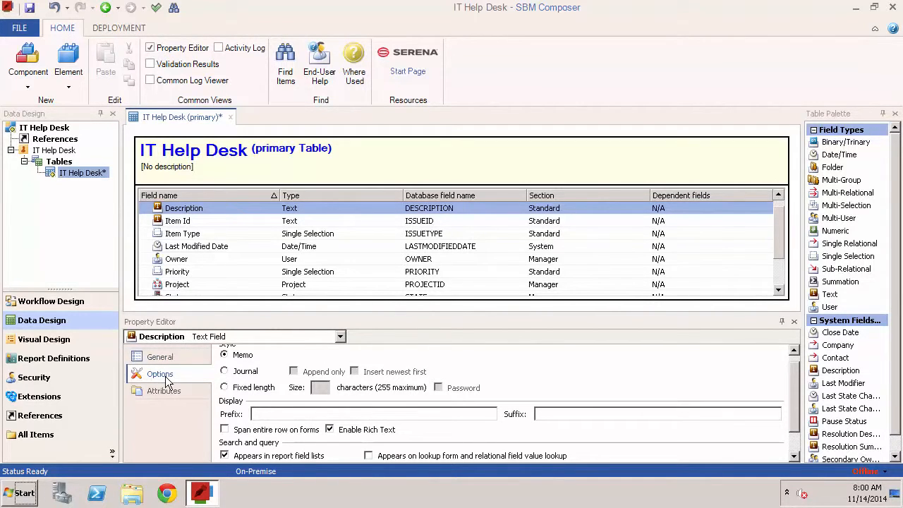
{"action": "left_click", "coordinate": [261, 372]}
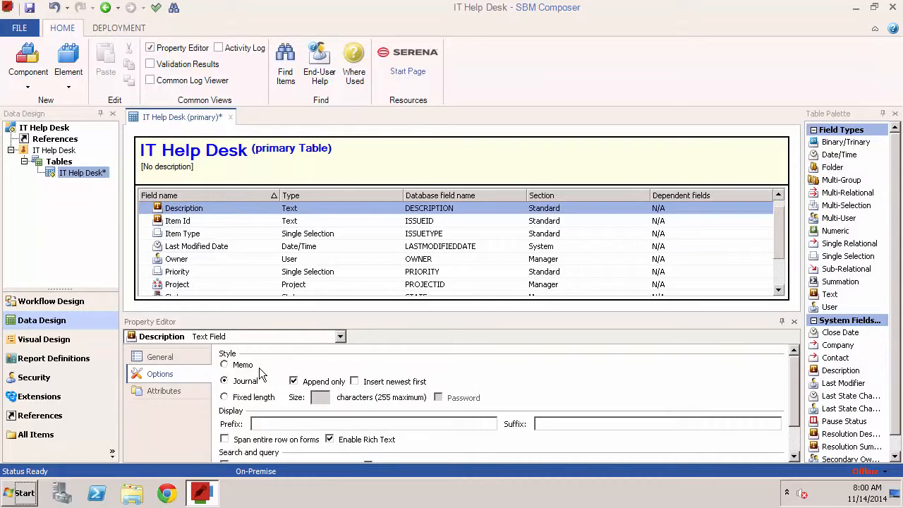
{"action": "left_click", "coordinate": [268, 400]}
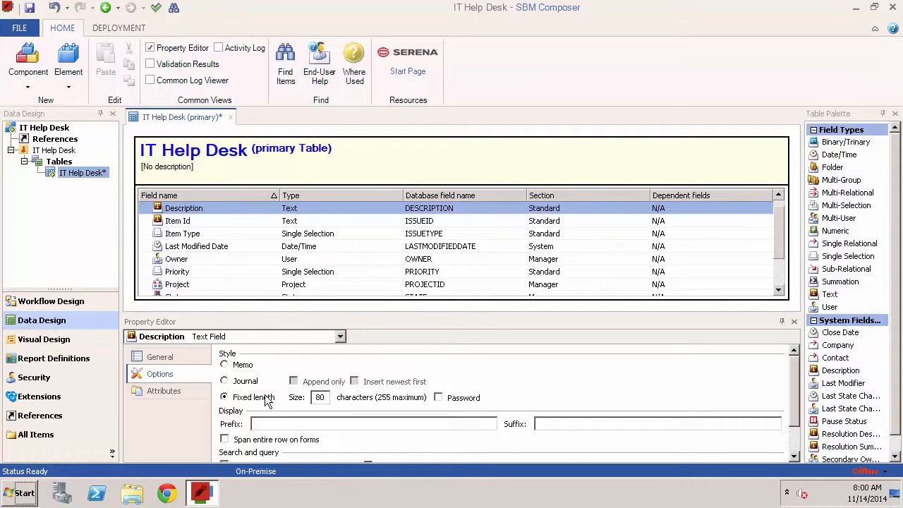
{"action": "left_click", "coordinate": [243, 366]}
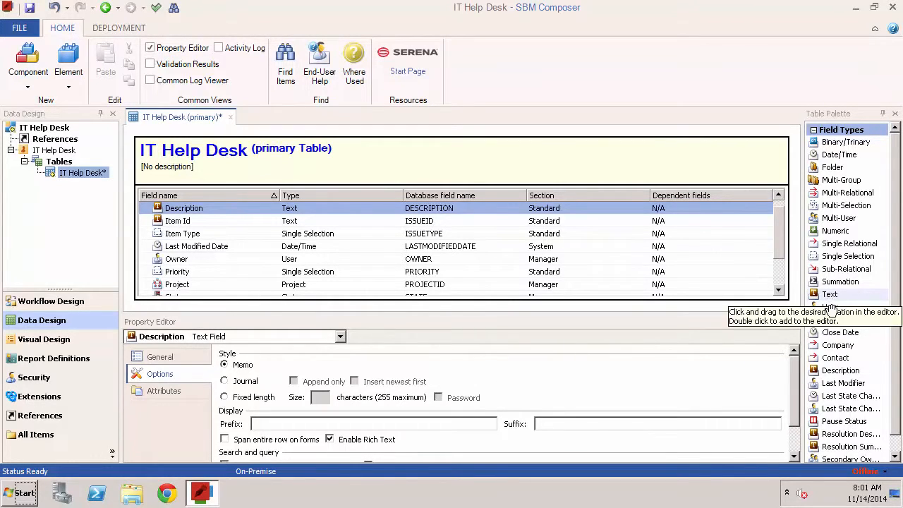
Step: Add a User field to the table named IT Owner and open its options
{"action": "left_click_drag", "start_coordinate": [830, 306], "coordinate": [530, 258]}
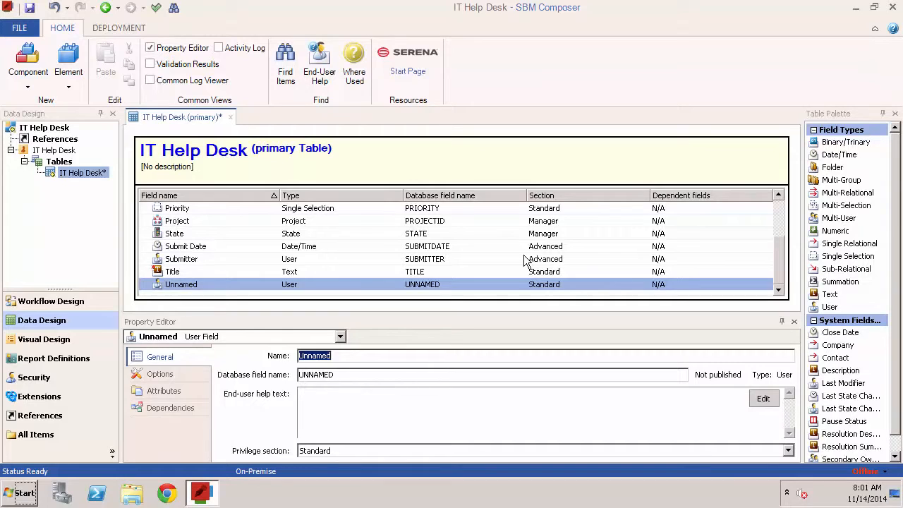
{"action": "type", "text": "IT Own"}
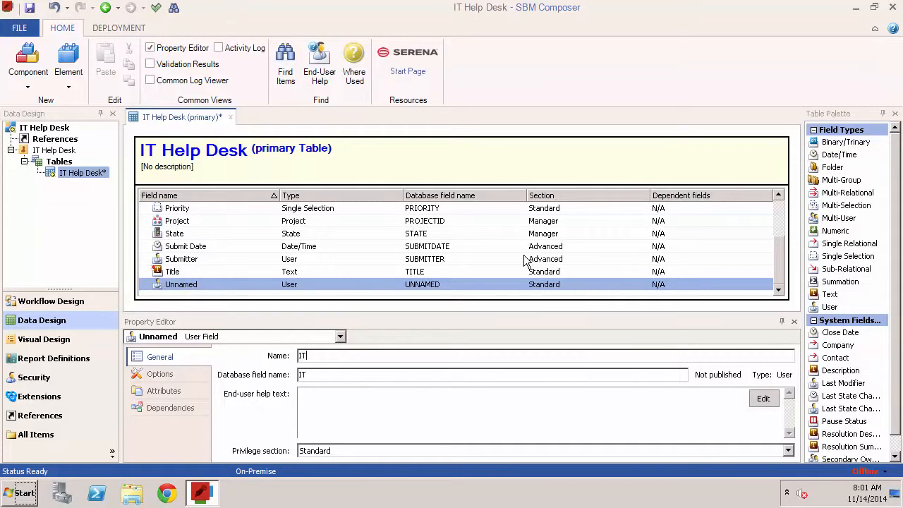
{"action": "type", "text": "er"}
{"action": "key", "text": "Return"}
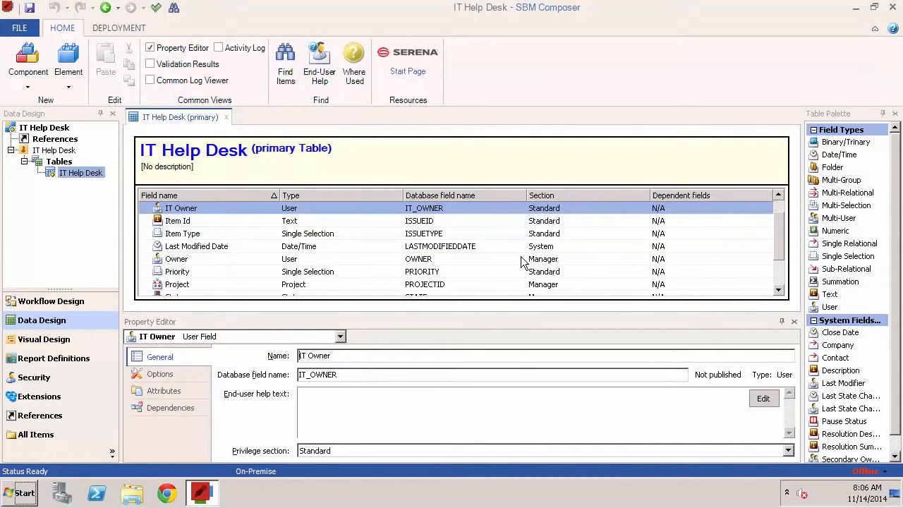
{"action": "left_click", "coordinate": [180, 374]}
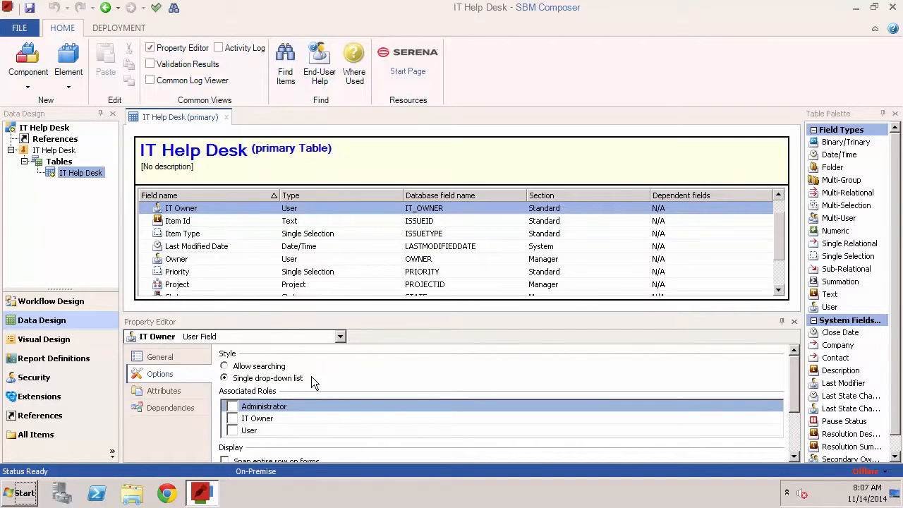
Step: Add a Date/Time field named Due Date and put it in the Advanced privilege section
{"action": "left_click_drag", "start_coordinate": [847, 154], "coordinate": [406, 246]}
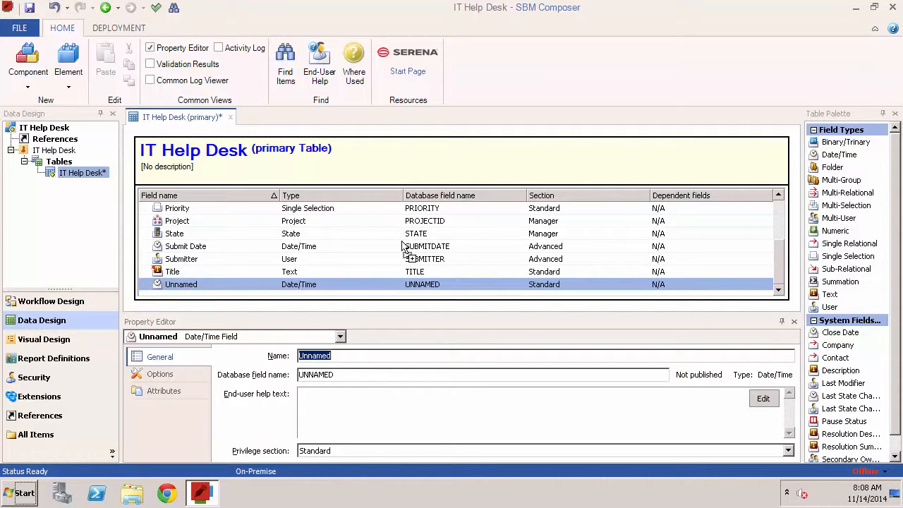
{"action": "type", "text": "Due"}
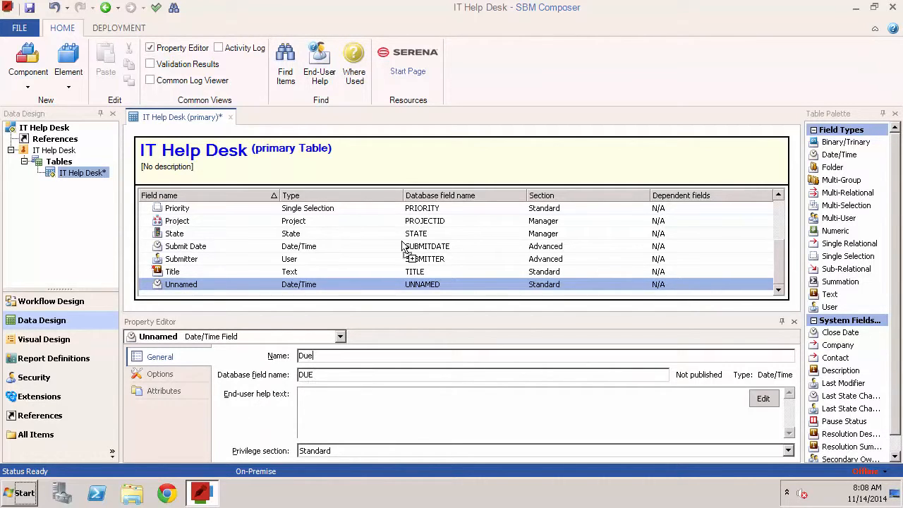
{"action": "type", "text": " Date"}
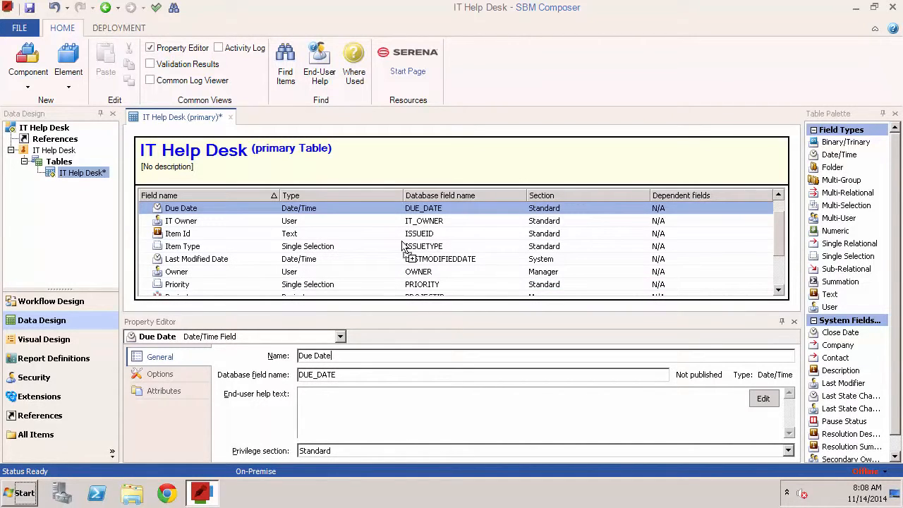
{"action": "left_click", "coordinate": [472, 450]}
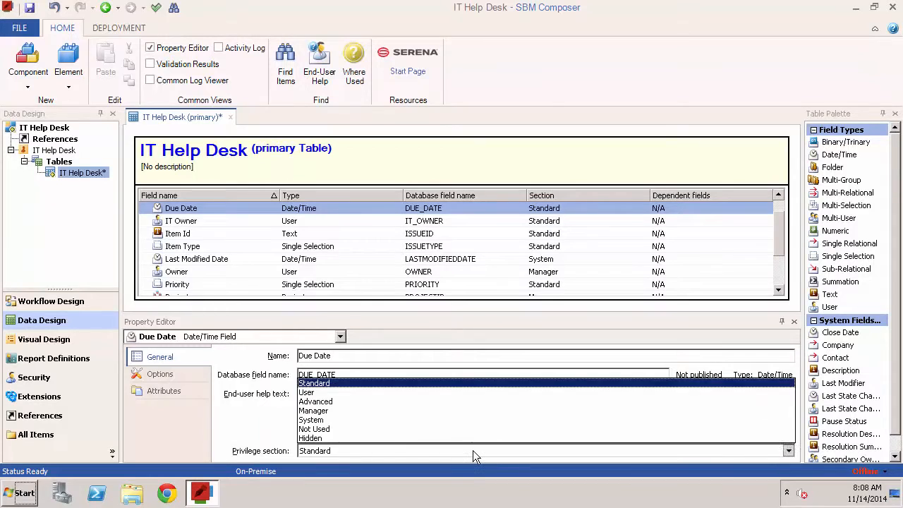
{"action": "left_click", "coordinate": [470, 401]}
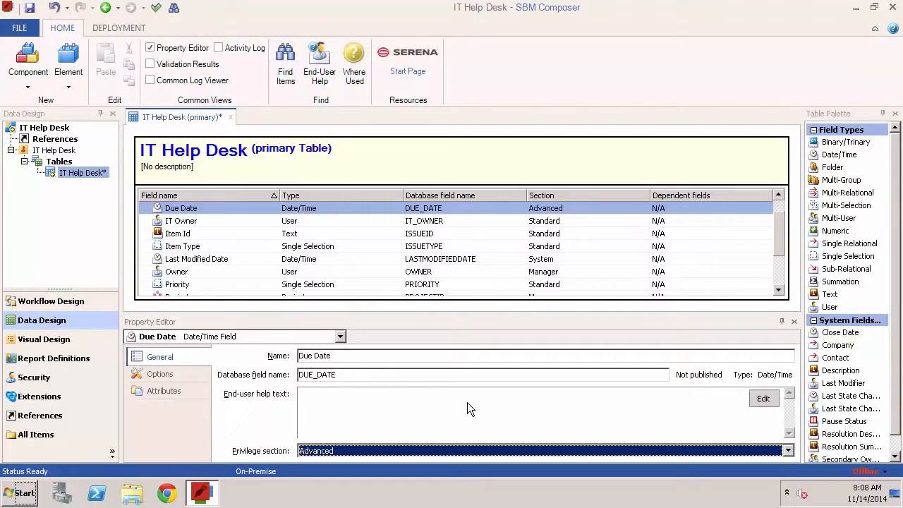
{"action": "left_click", "coordinate": [165, 377]}
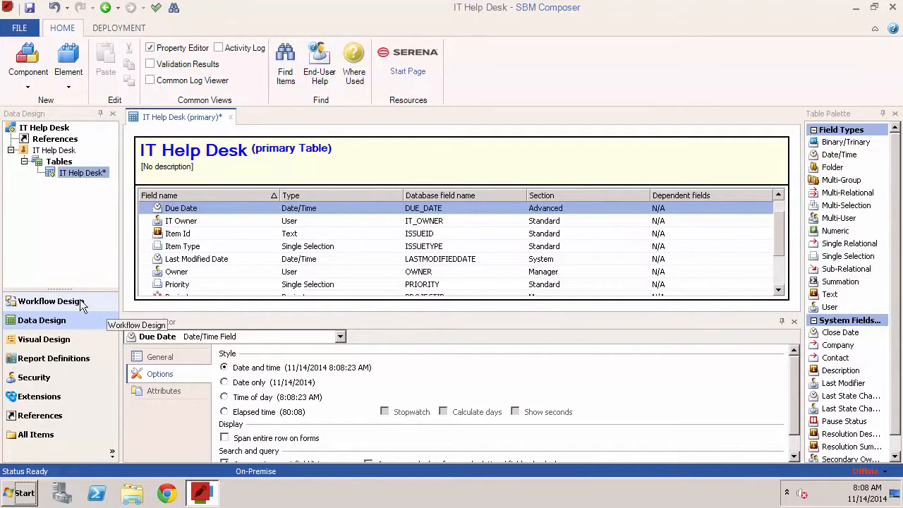
Step: Preview the form of the Resolve transition in the workflow to review the new fields
{"action": "left_click", "coordinate": [49, 301]}
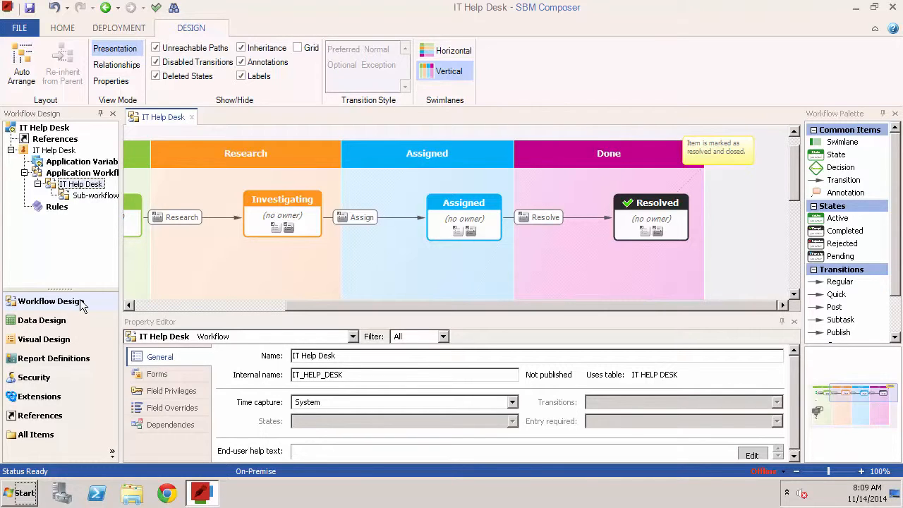
{"action": "left_click", "coordinate": [534, 218]}
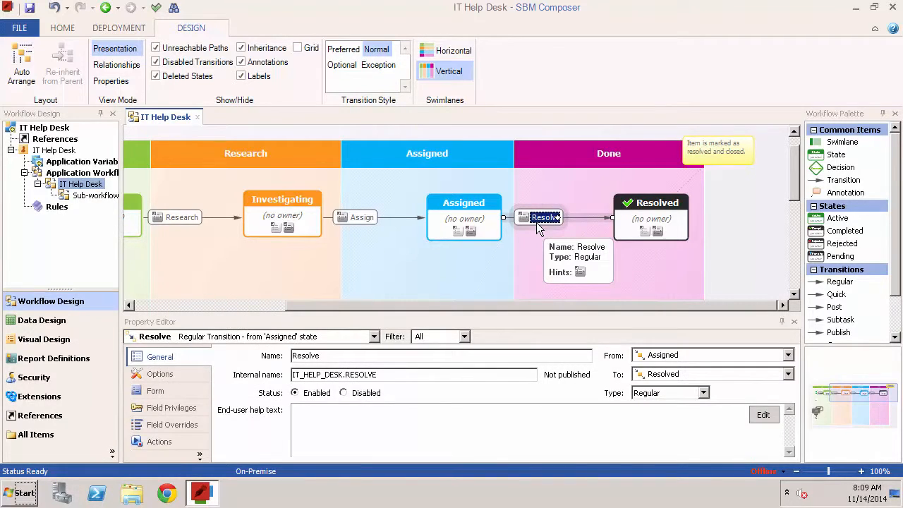
{"action": "left_click", "coordinate": [165, 393]}
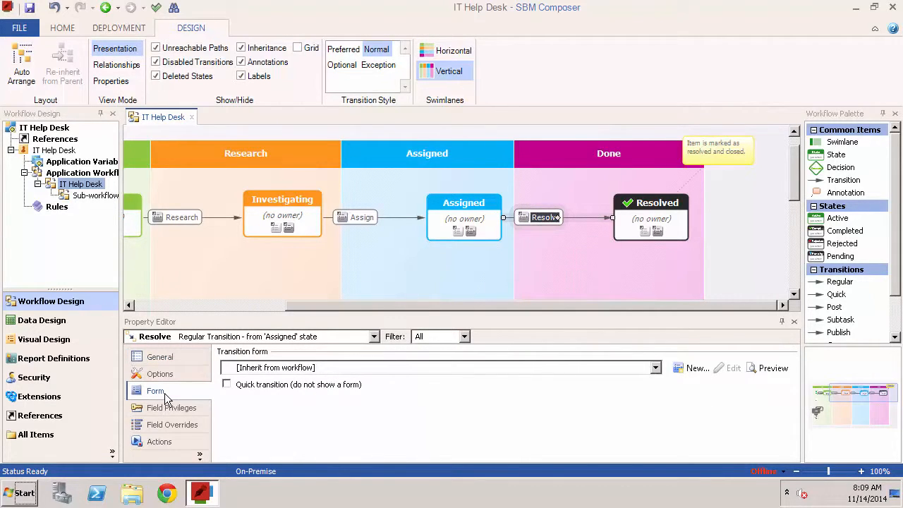
{"action": "left_click", "coordinate": [769, 368]}
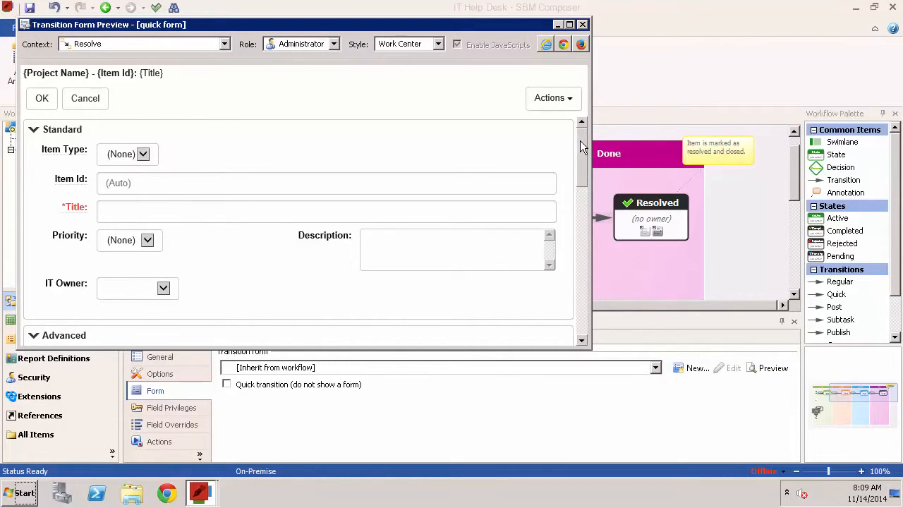
{"action": "left_click_drag", "start_coordinate": [580, 140], "coordinate": [566, 243]}
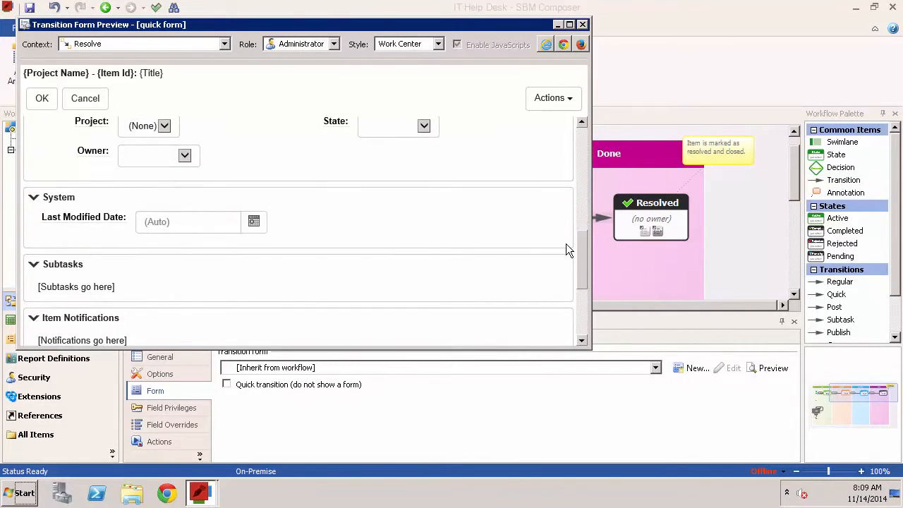